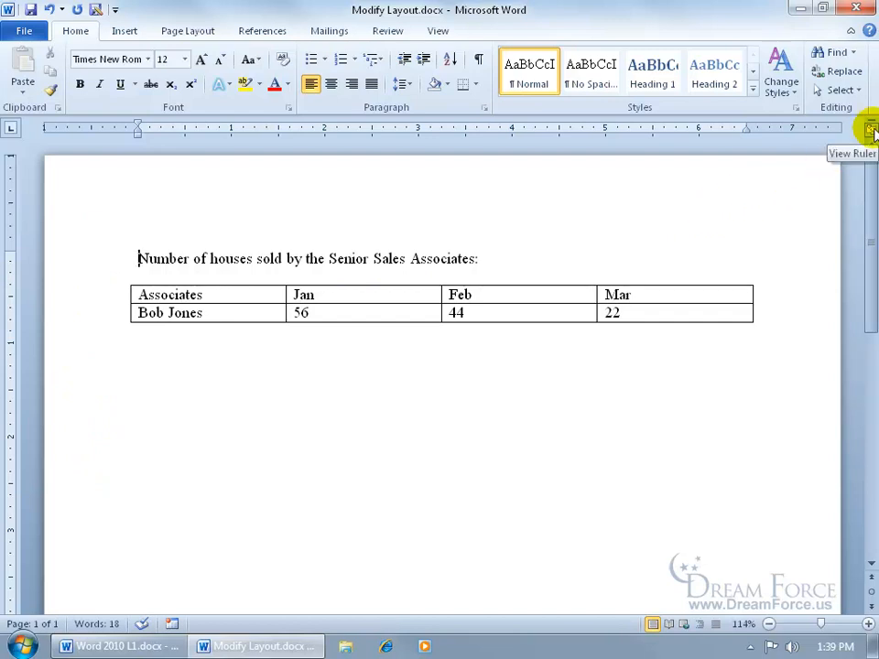
Hide the document rulers and show them again
click(870, 130)
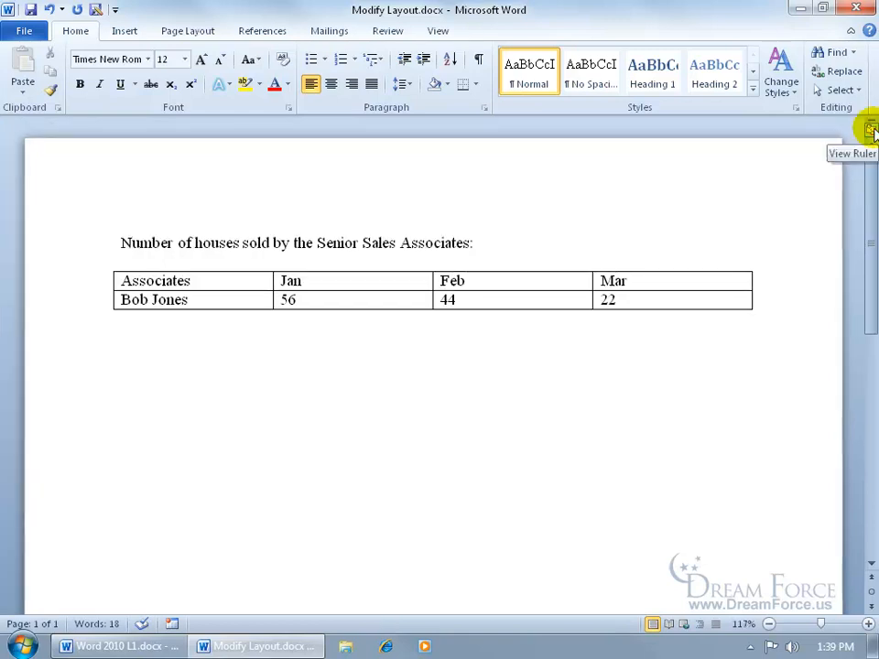
click(870, 130)
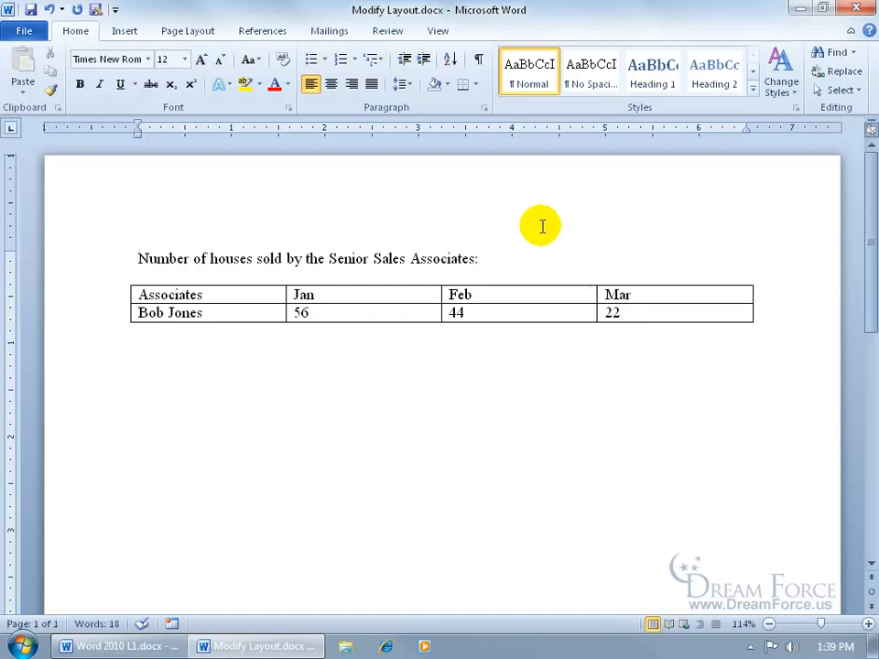
Set the page to Landscape Orientation in the print settings
click(15, 35)
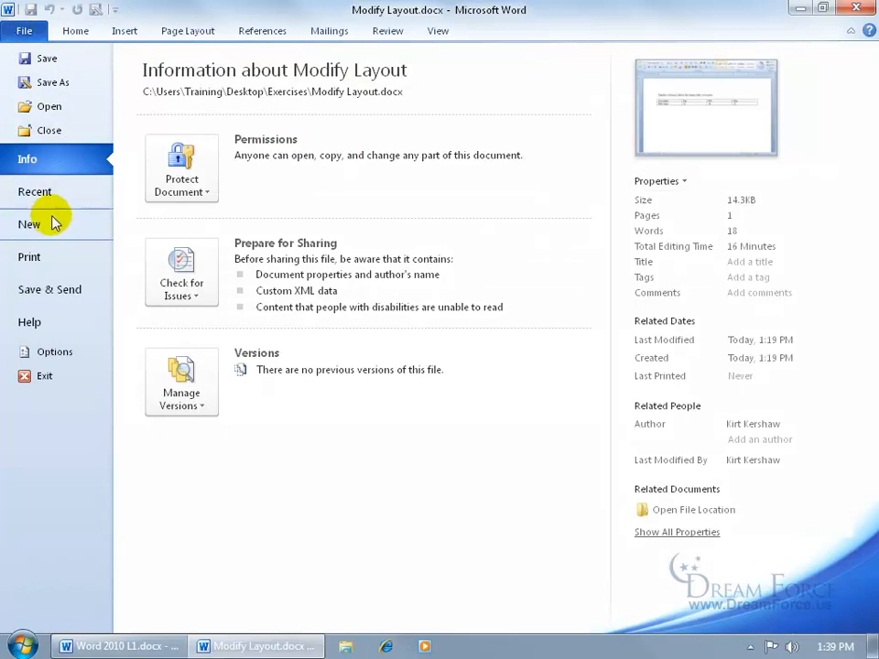
click(44, 260)
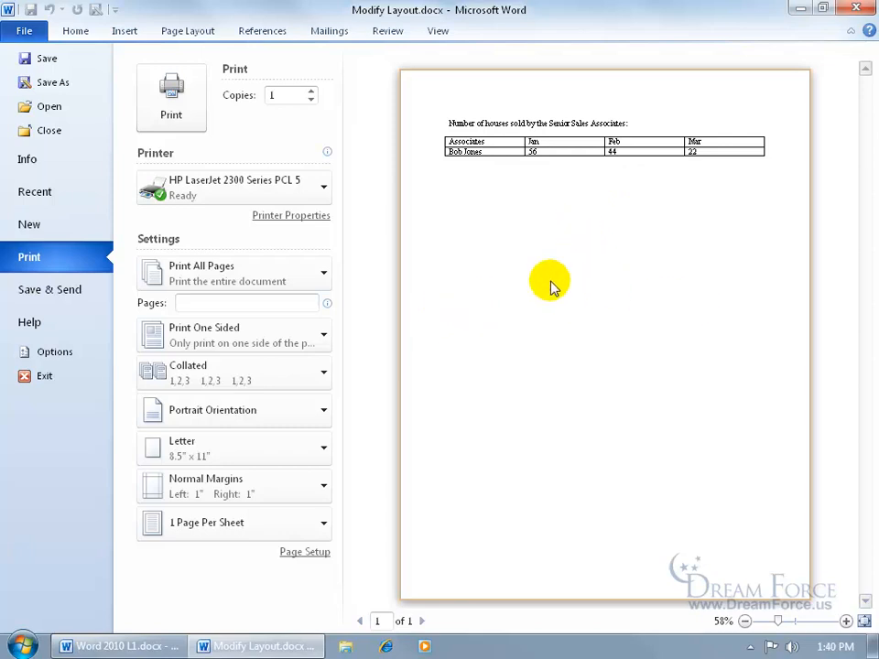
click(322, 414)
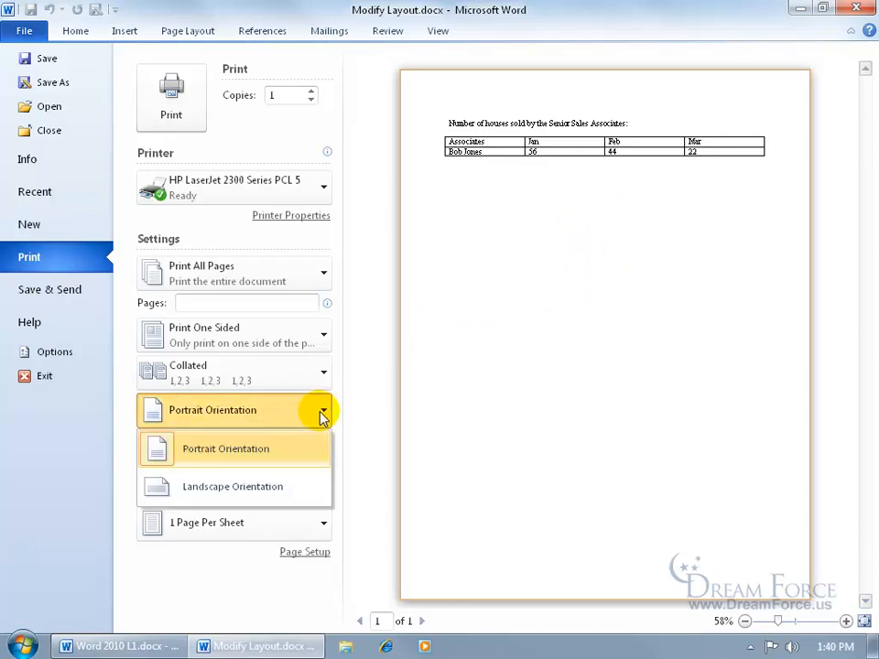
click(300, 495)
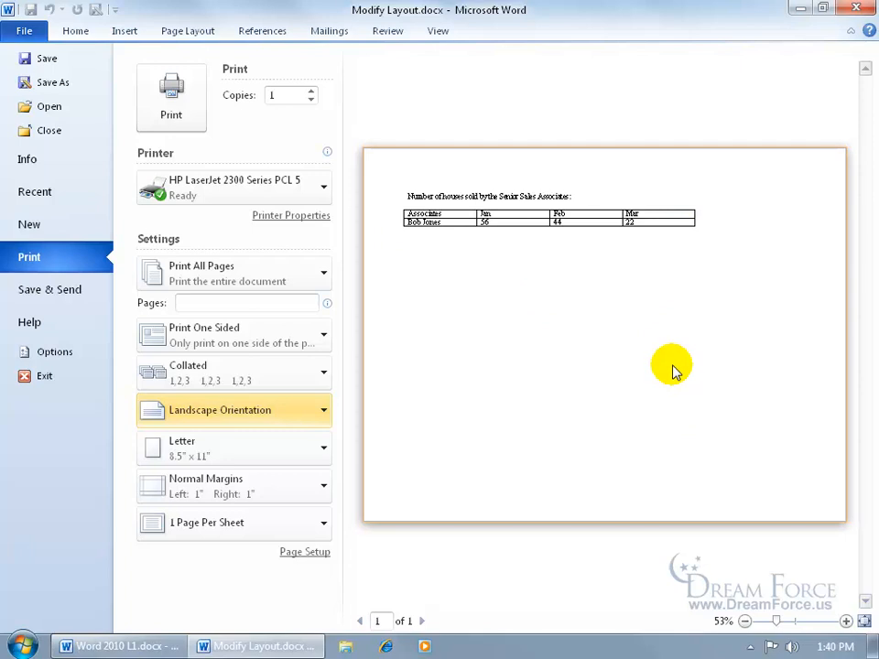
Return to the document and set its page orientation to Portrait
click(188, 34)
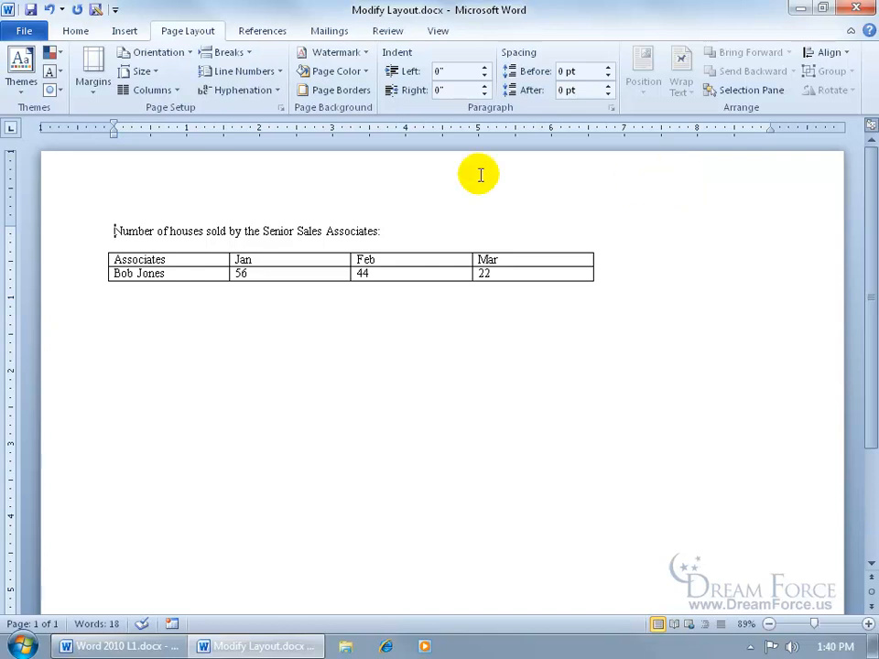
click(136, 52)
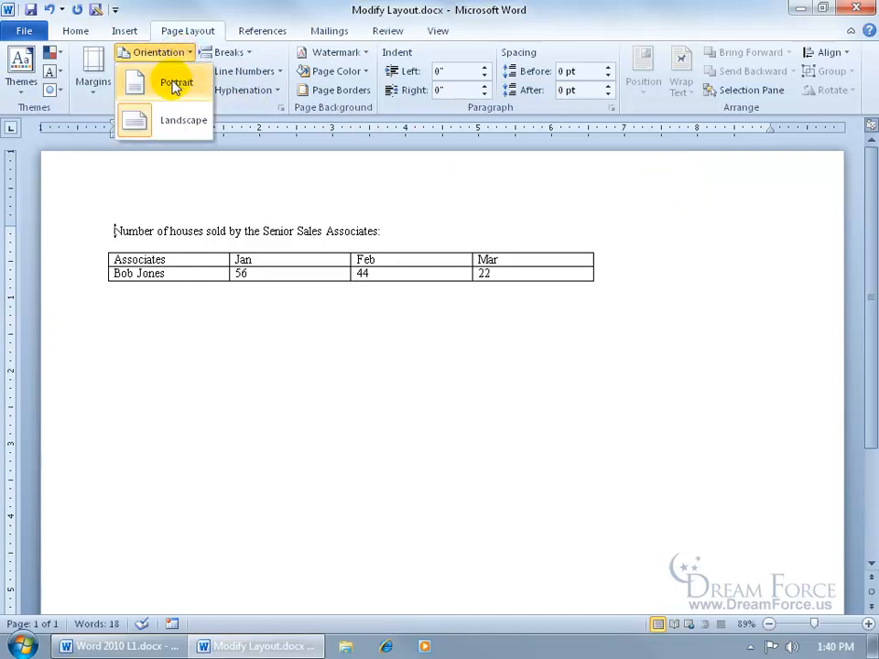
click(175, 83)
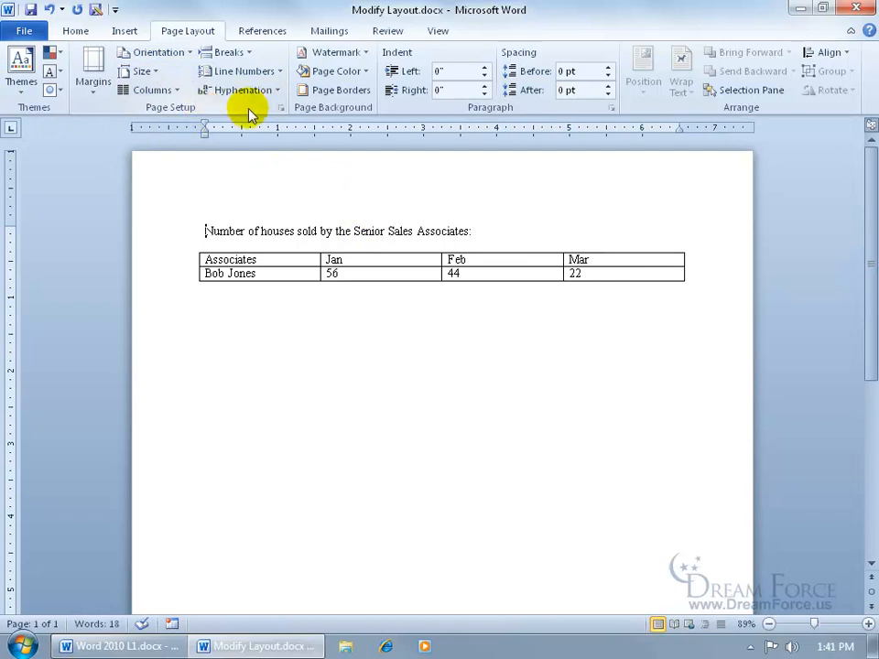
click(279, 109)
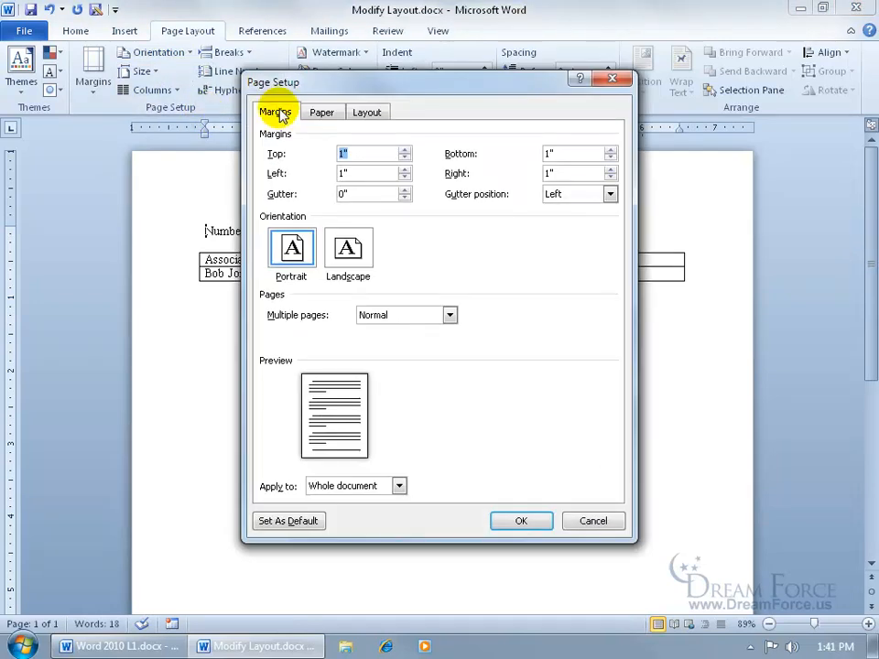
click(348, 252)
click(295, 253)
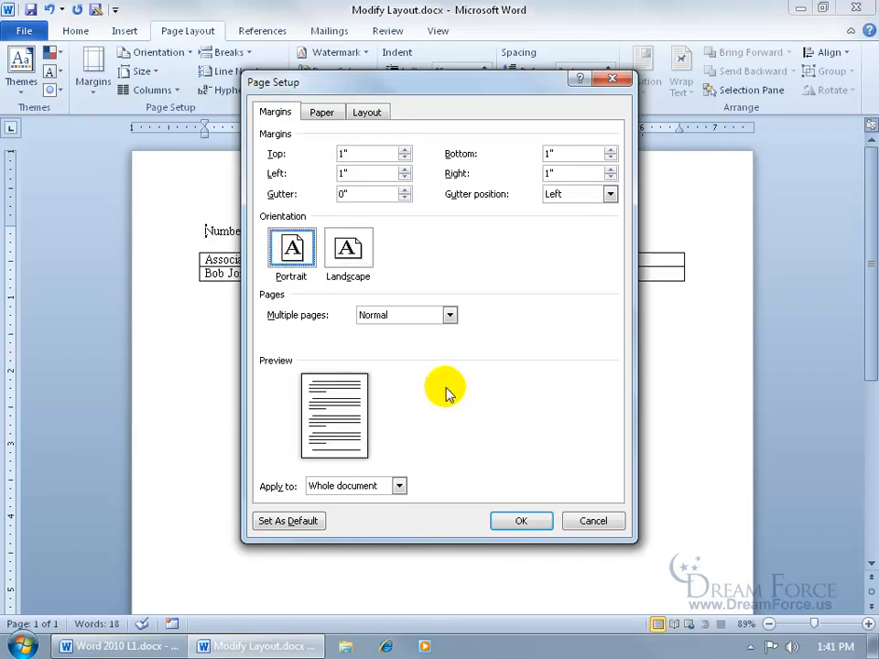
click(591, 520)
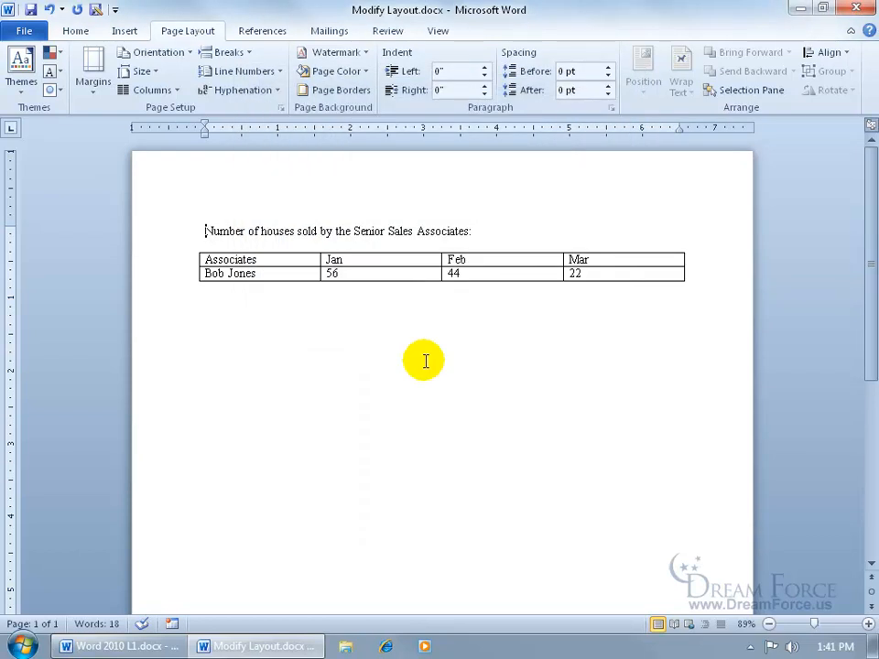
Open the page setup's paper settings and increase the paper width to 9 inches
double_click(174, 133)
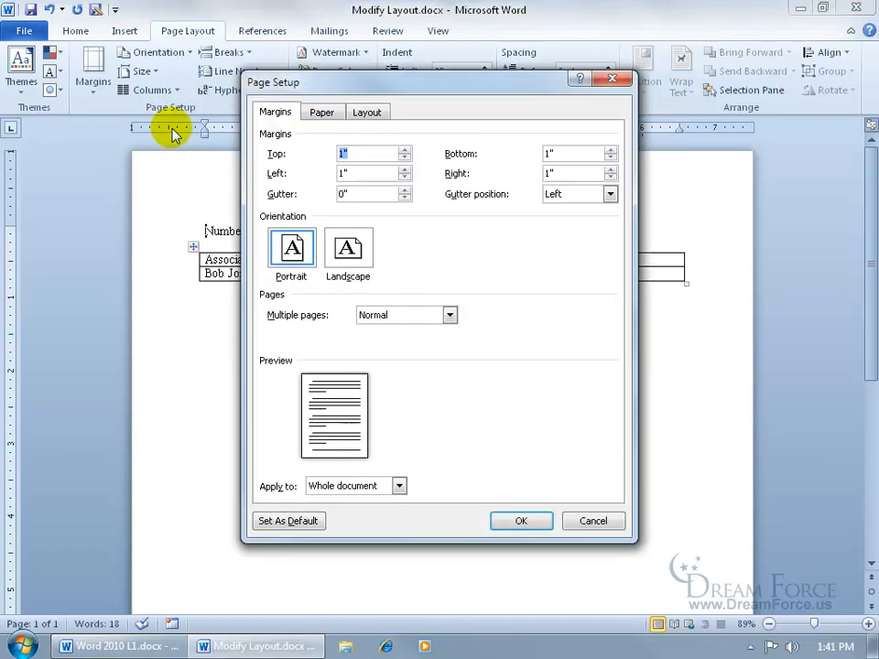
click(321, 112)
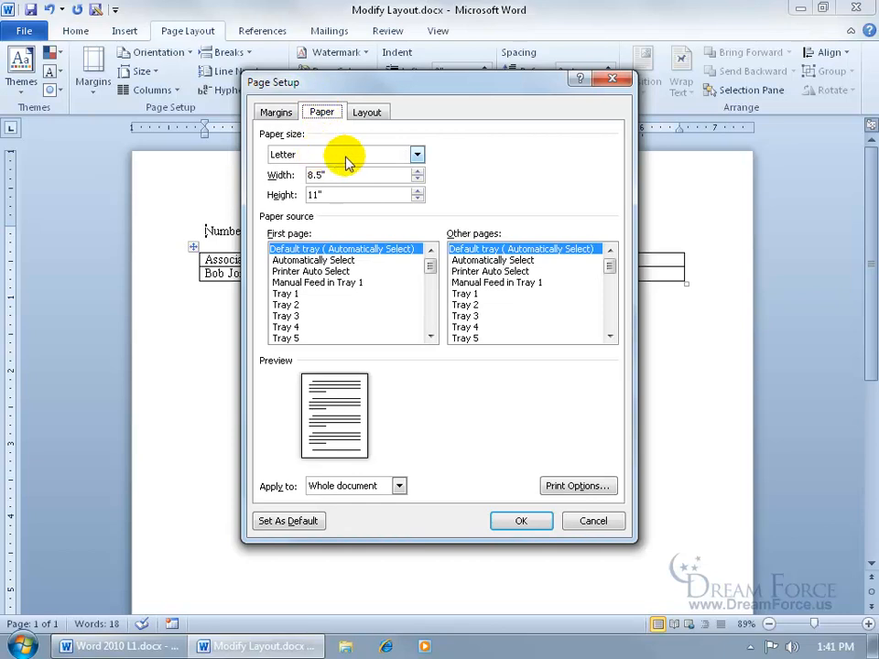
click(420, 171)
click(420, 171)
click(419, 171)
click(418, 171)
click(418, 172)
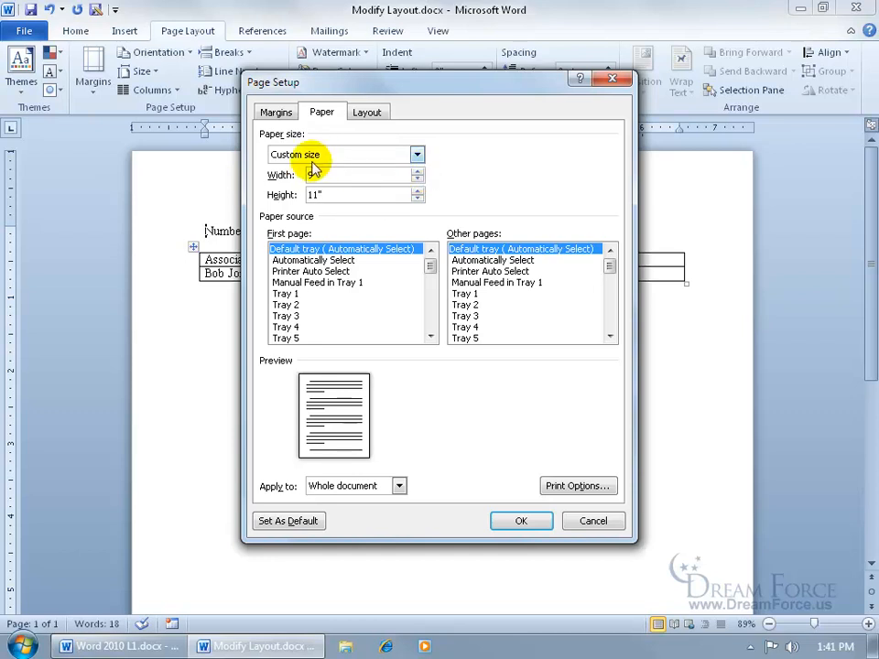
Choose A4 as the paper size for the whole document
click(416, 156)
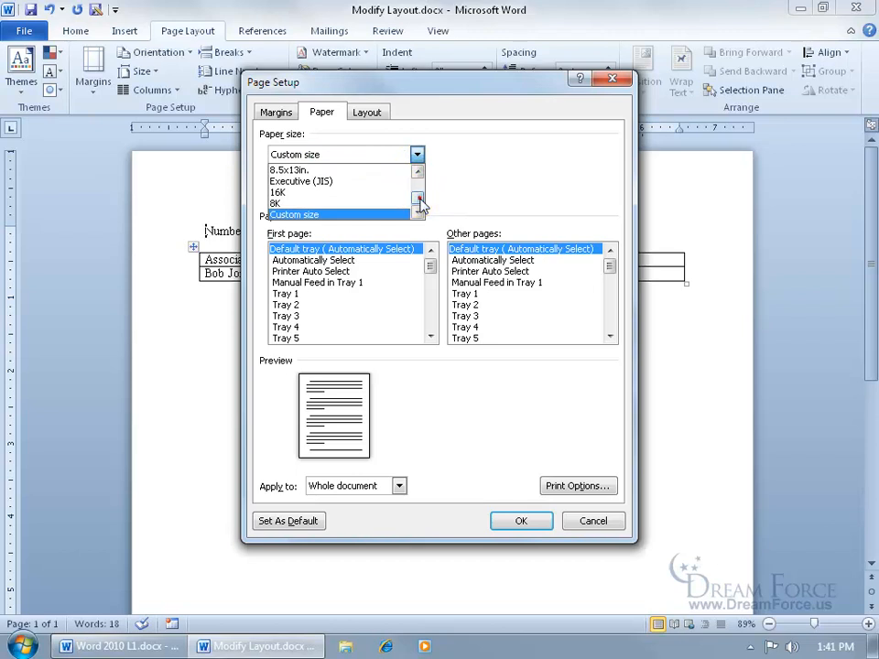
scroll(417, 191, up, 5)
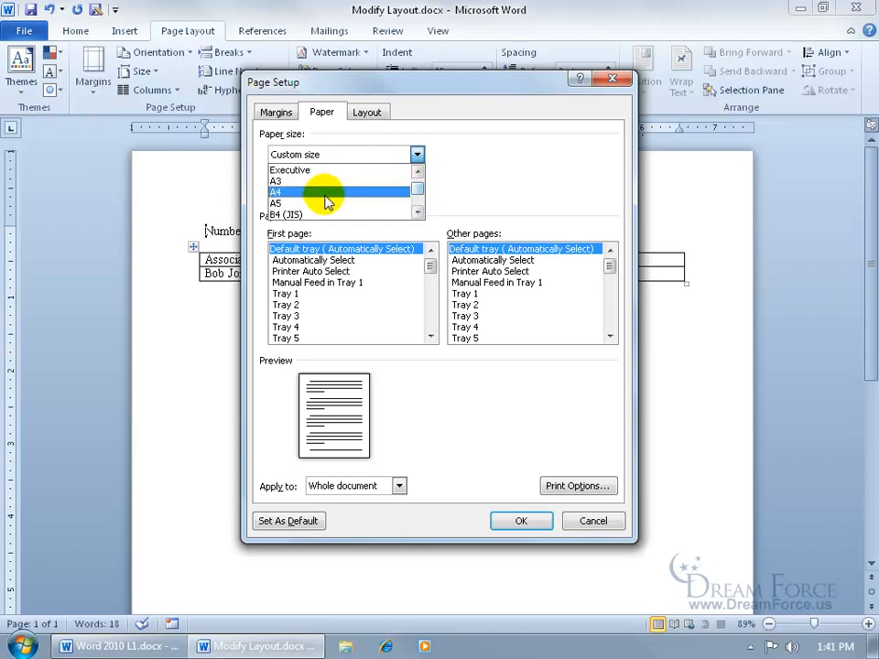
click(326, 192)
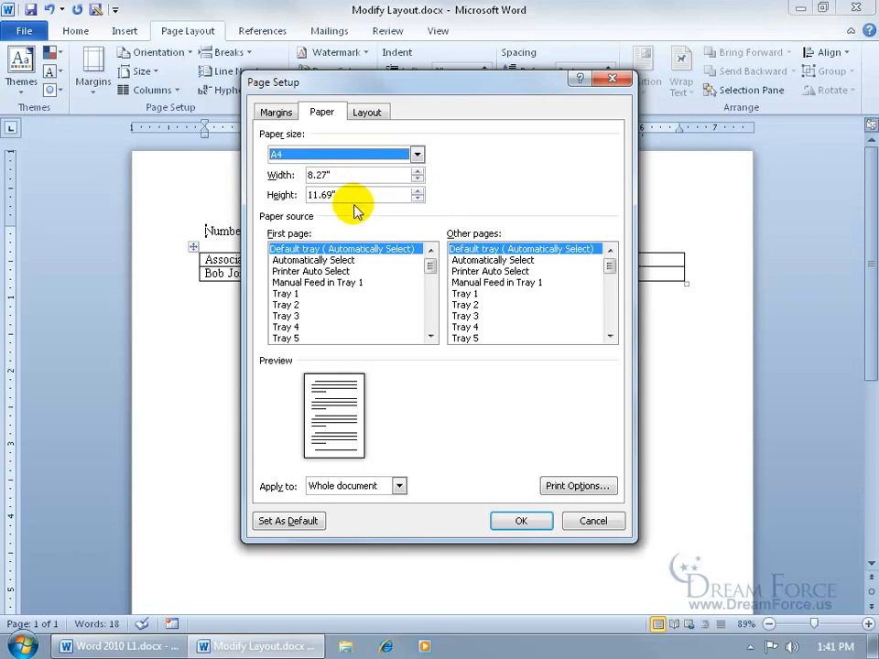
Choose Envelope #10 as the paper size for the whole document
click(417, 154)
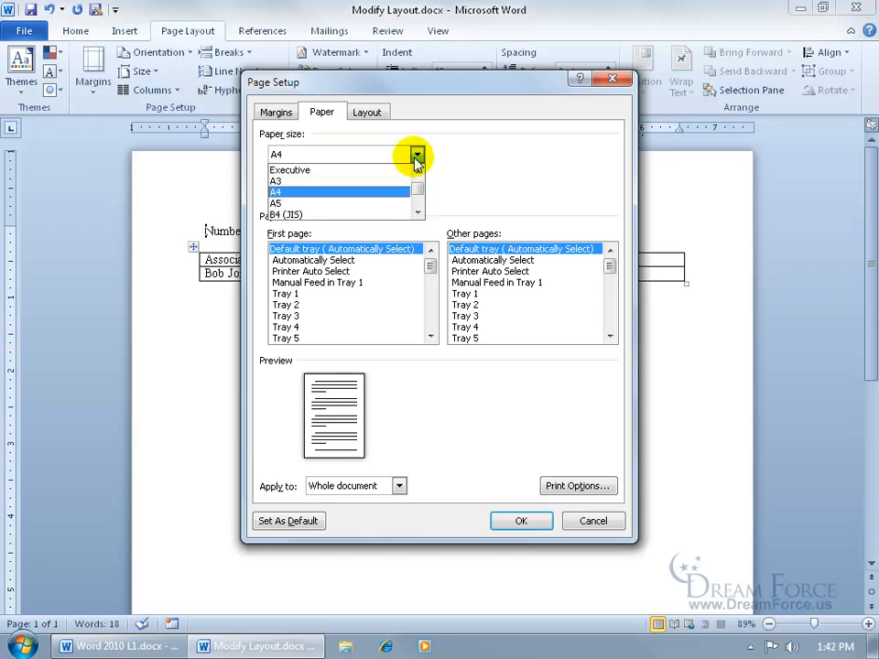
click(415, 187)
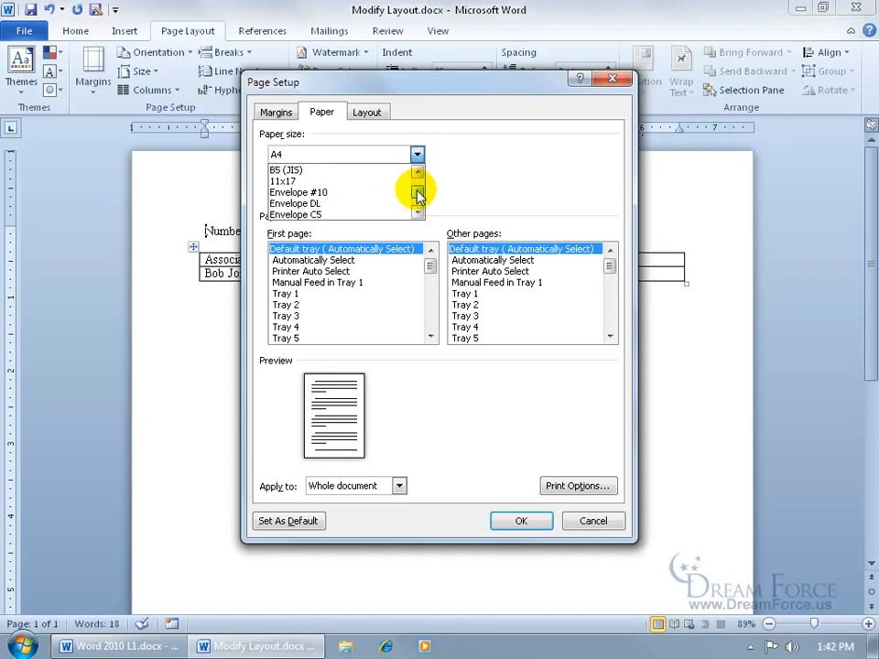
click(363, 192)
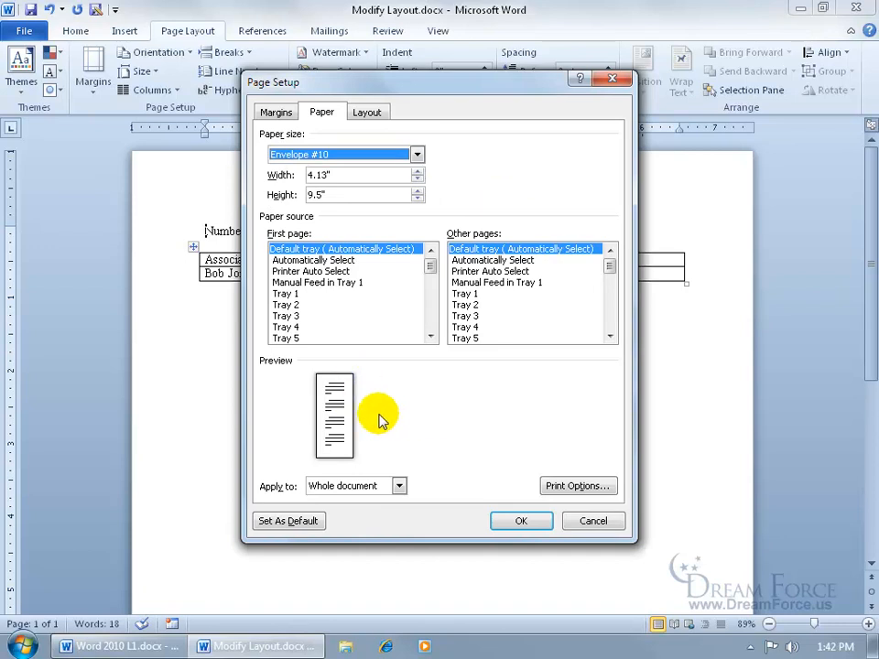
Set the envelope's orientation to Landscape and apply the page setup
click(278, 113)
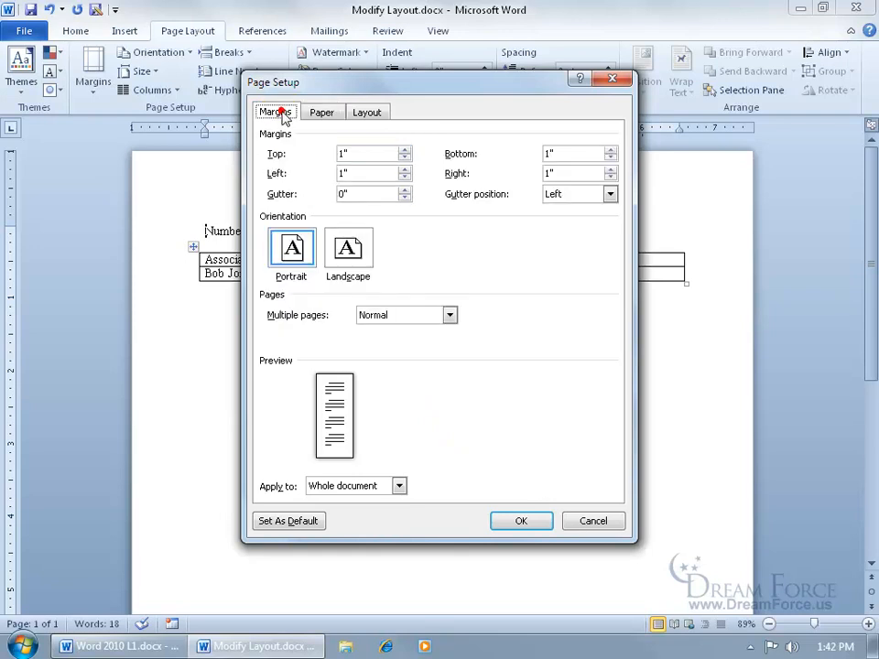
click(347, 248)
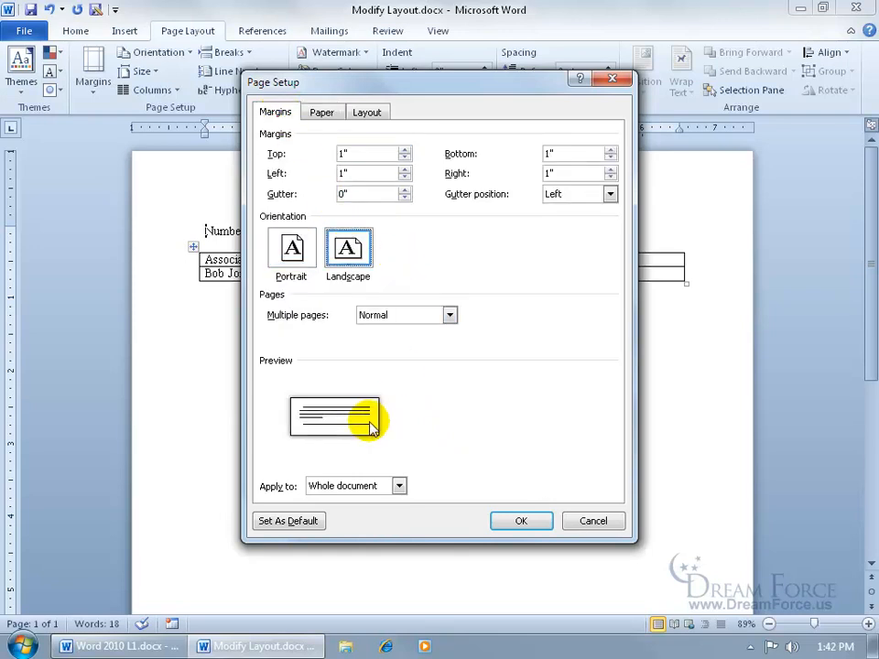
click(521, 519)
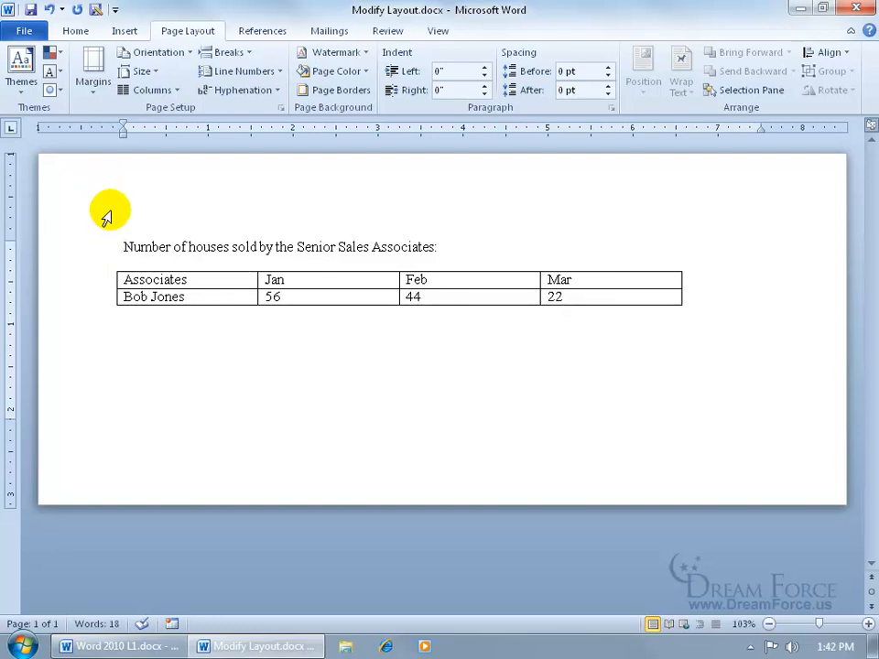
Set the top page margin to .25 inches and apply it to the whole document
double_click(89, 133)
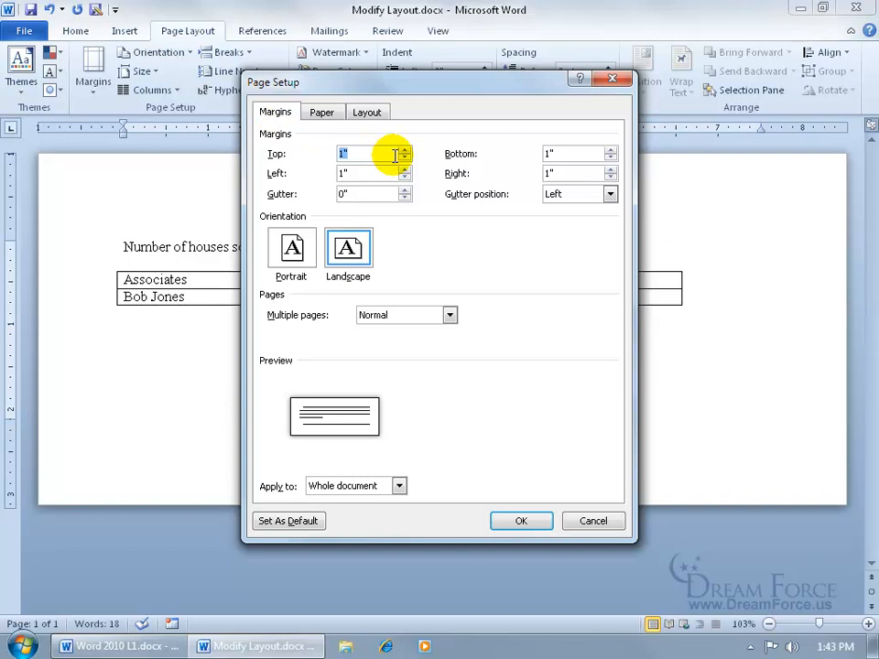
text(.25)
key(Tab)
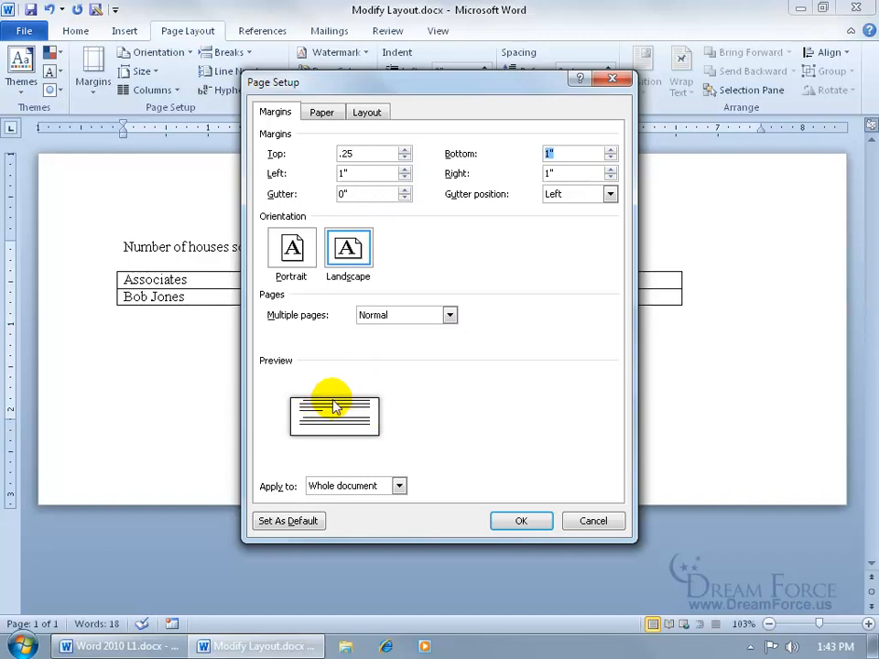
click(518, 519)
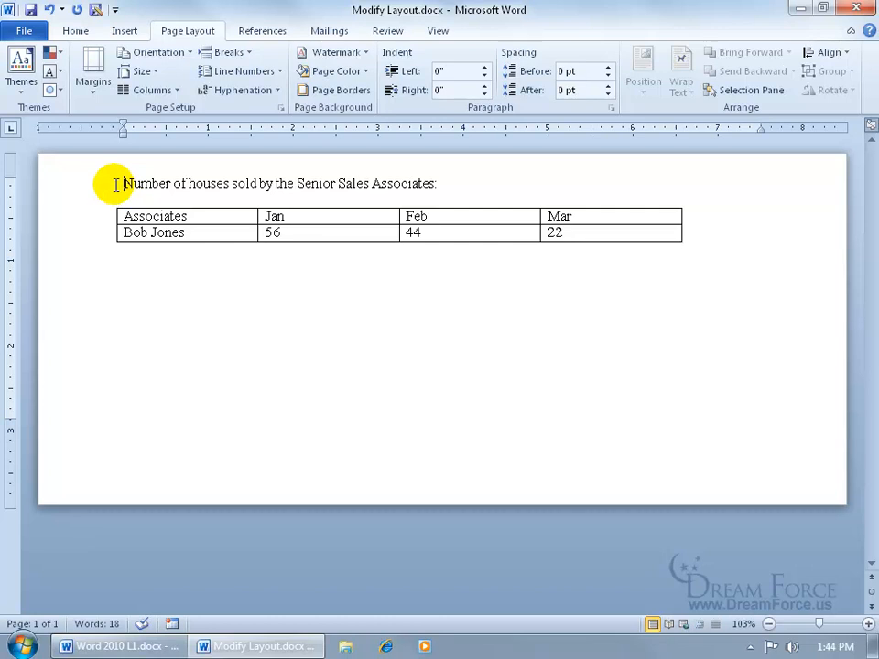
Try lowering the content by inserting blank lines above the heading, and undo them
key(Return)
key(Return)
key(Return)
key(Return)
key(Return)
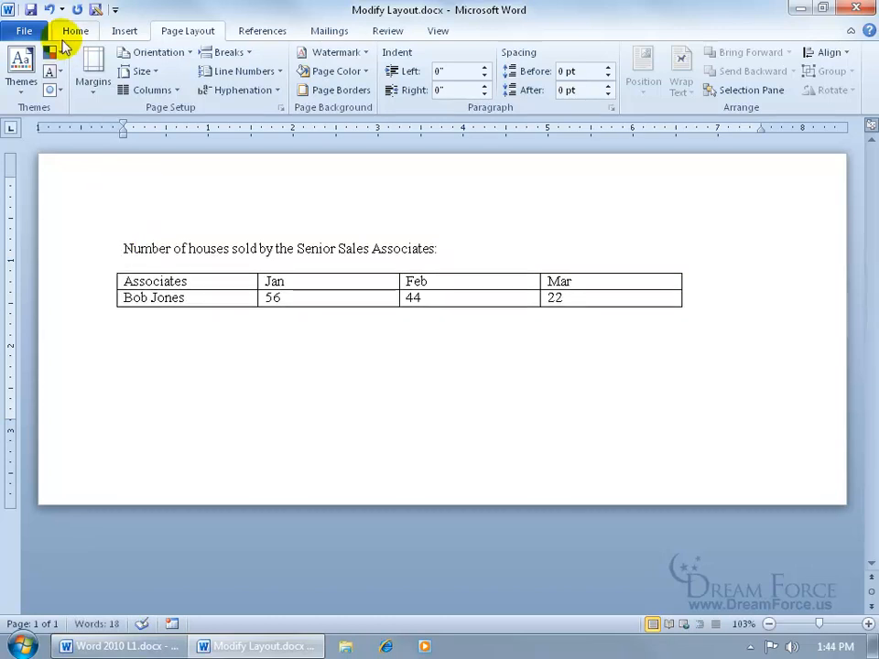
click(50, 9)
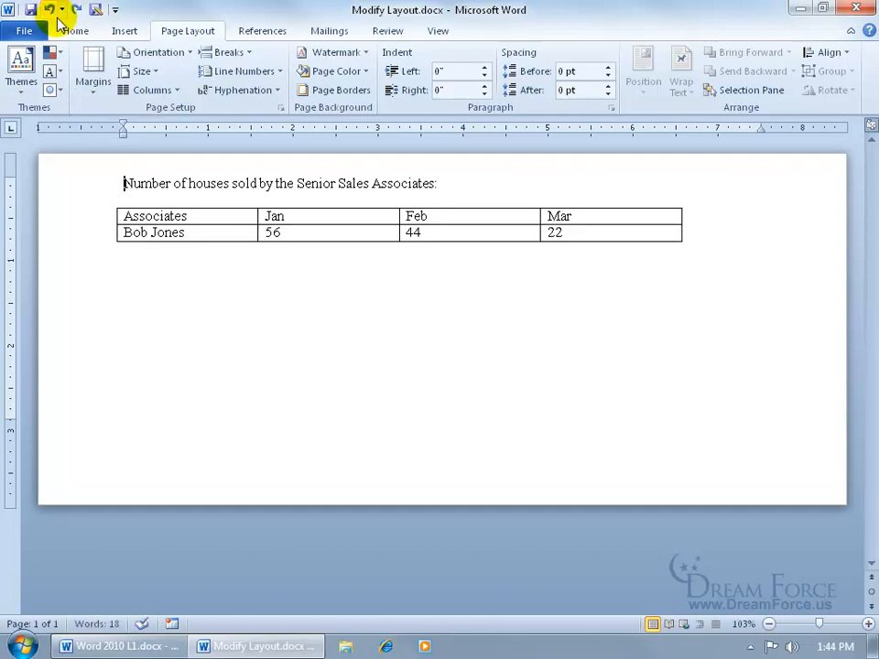
Set the page's vertical alignment to Center in the page setup and apply it
double_click(94, 128)
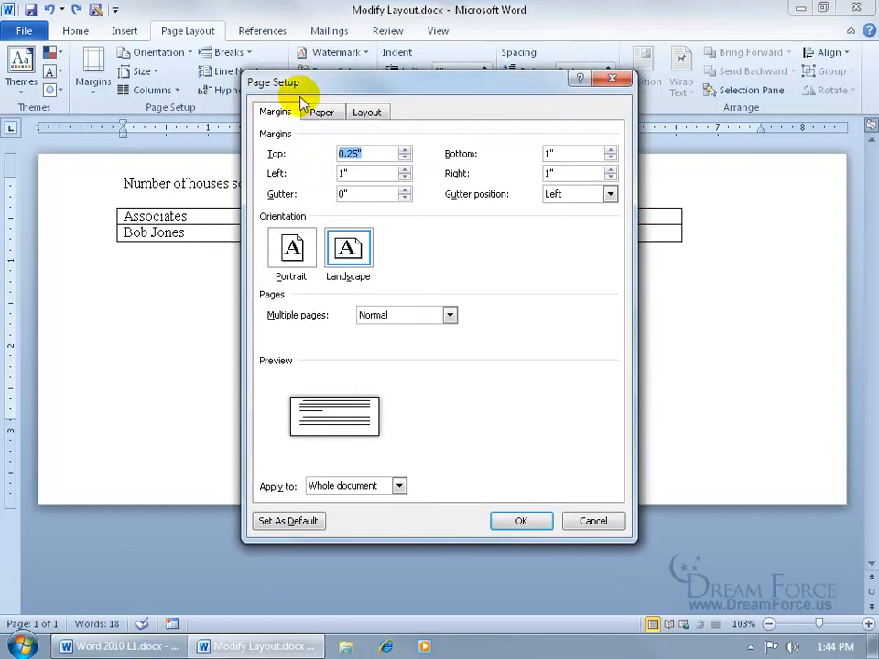
click(368, 112)
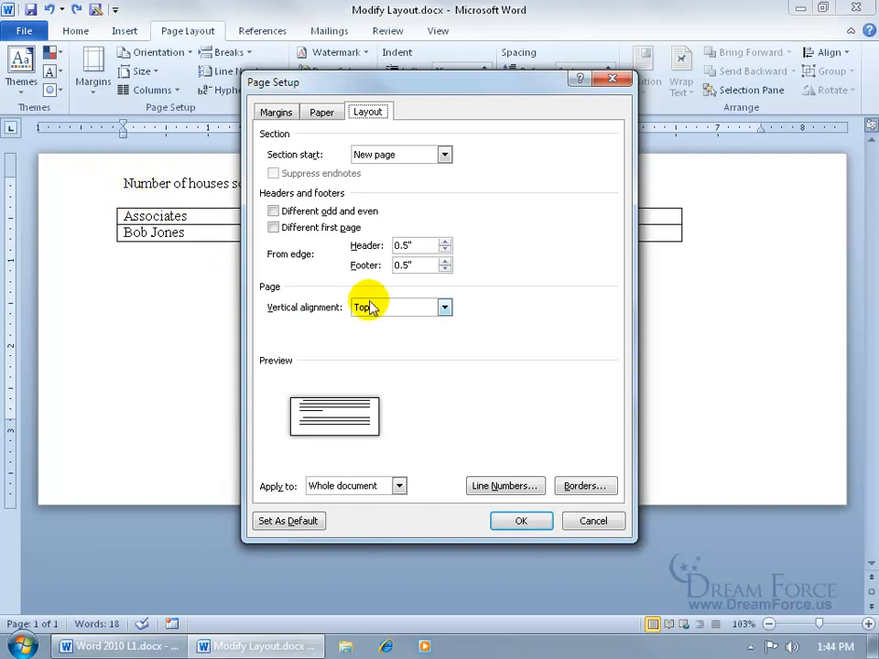
click(444, 308)
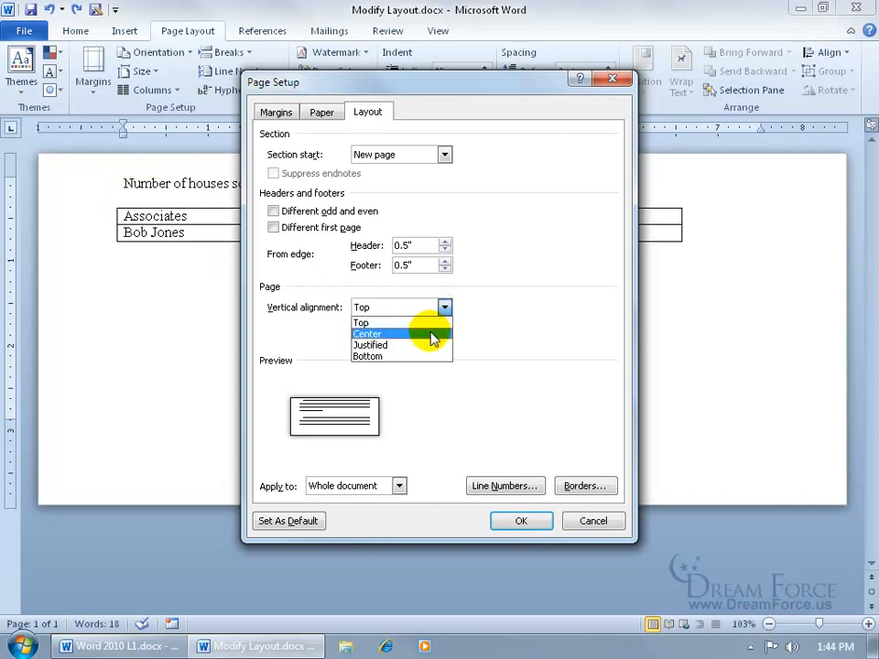
click(432, 334)
click(529, 518)
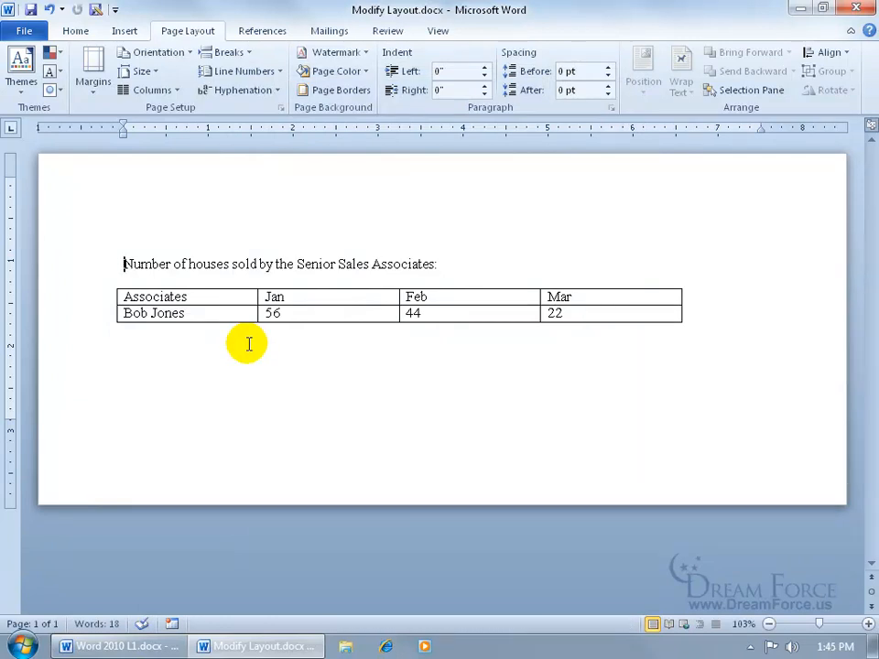
Set the paper size to Letter and the orientation to Portrait for the whole document, and apply the page setup
double_click(94, 129)
click(326, 112)
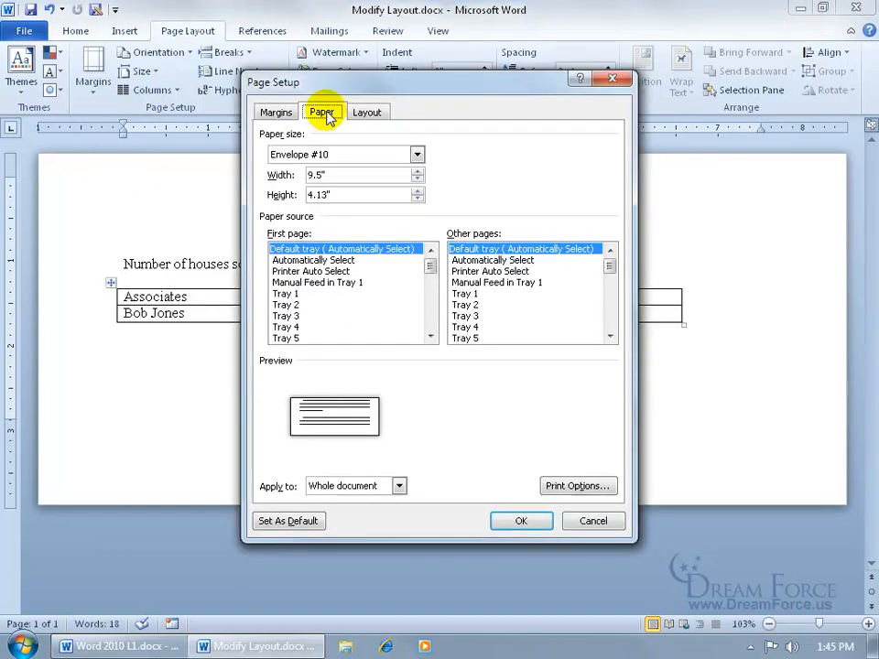
click(416, 155)
scroll(416, 183, up, 3)
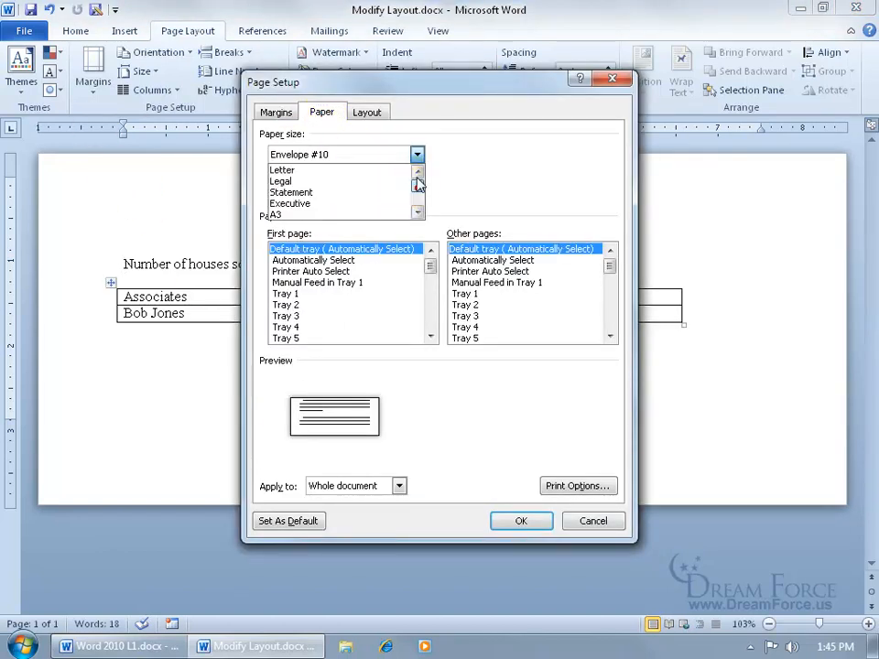
click(366, 170)
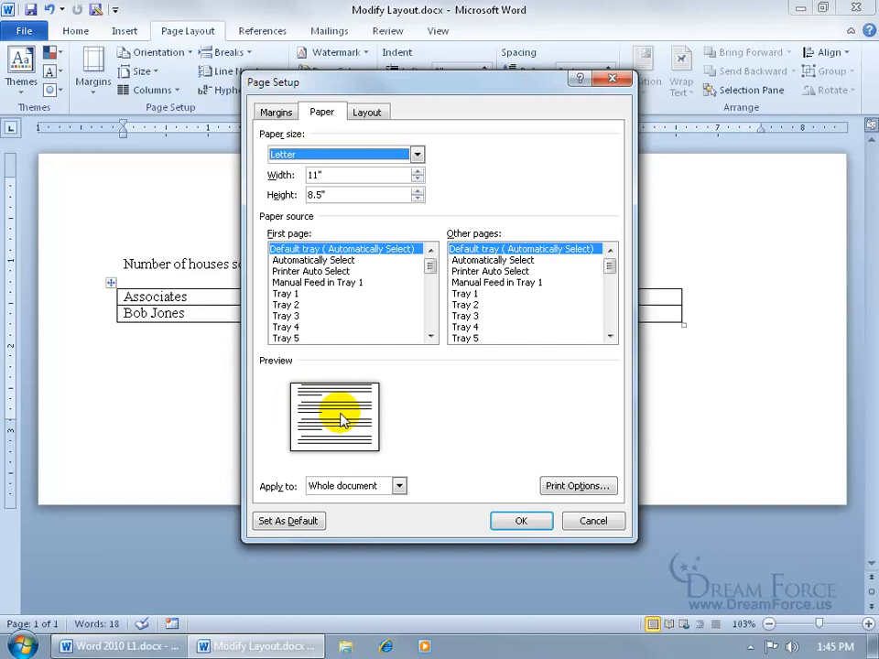
click(275, 112)
click(291, 248)
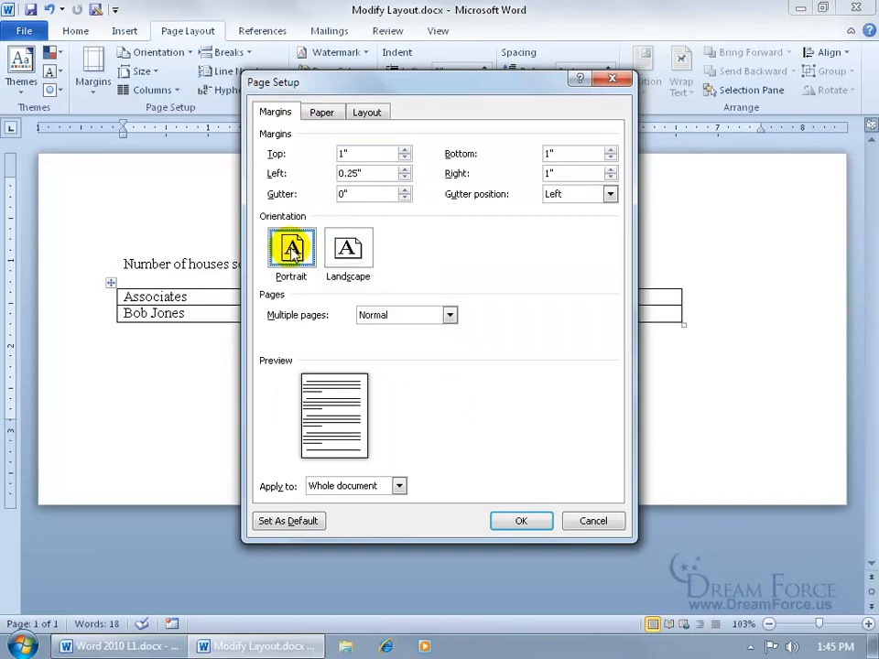
click(510, 524)
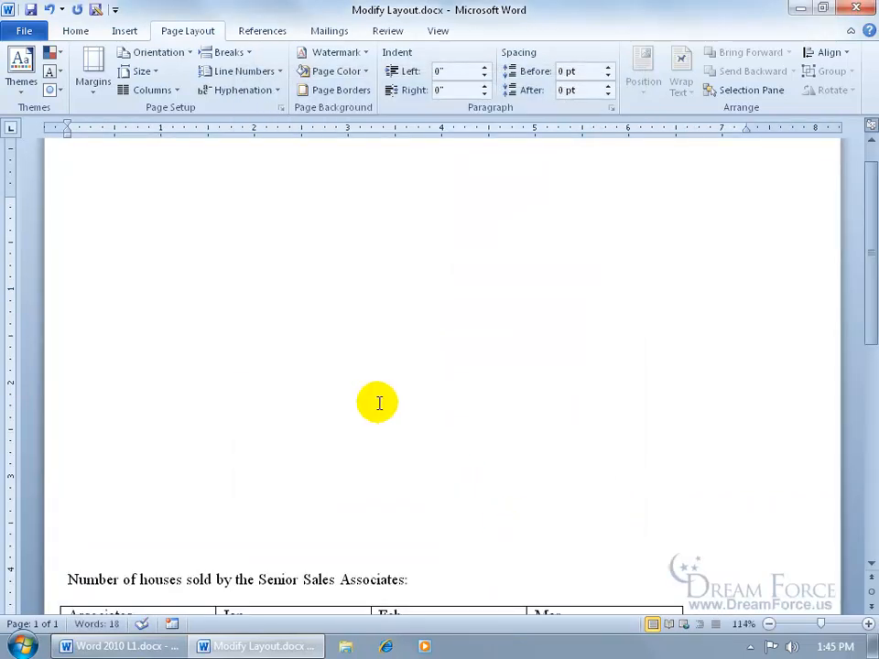
Increase the left page margin to 1 inch for the whole document and apply the page setup
drag(868, 215, 870, 346)
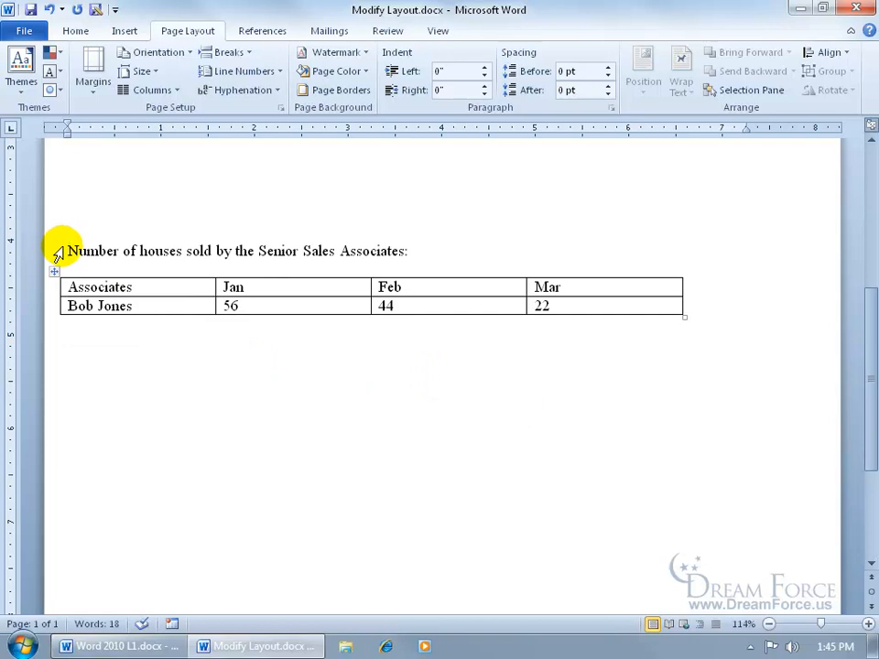
double_click(54, 128)
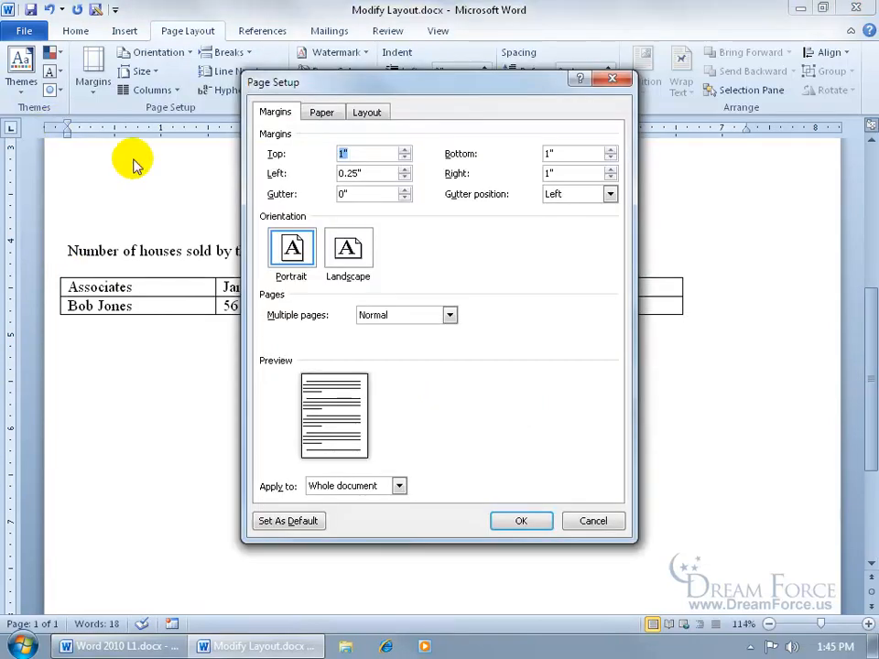
click(406, 170)
click(406, 171)
click(406, 171)
click(406, 170)
click(406, 171)
click(406, 170)
click(406, 170)
click(406, 170)
click(521, 521)
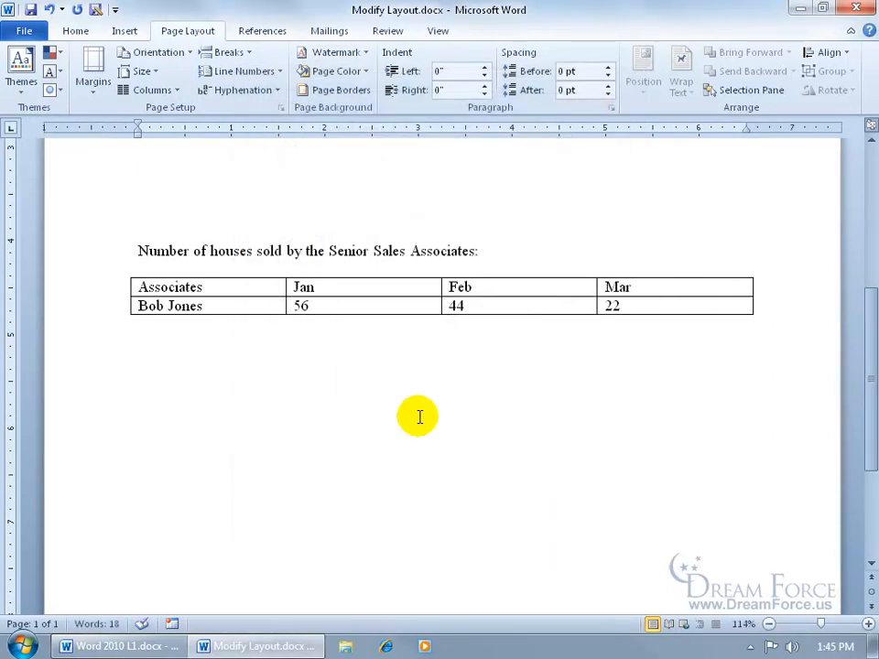